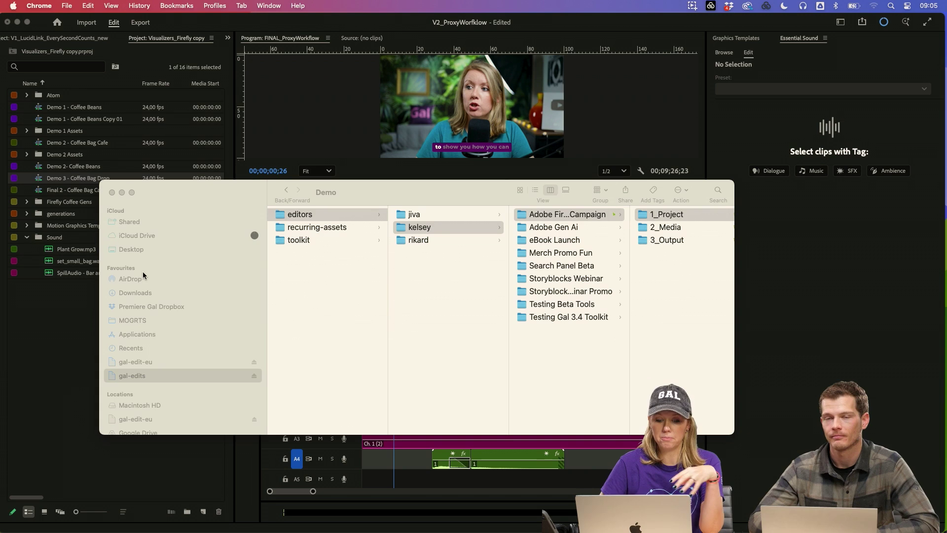
In Finder, go through editors, jiva and recurring-assets to reach the Stock Video folder.
scroll(160, 341, "down", 5)
left_click(125, 303)
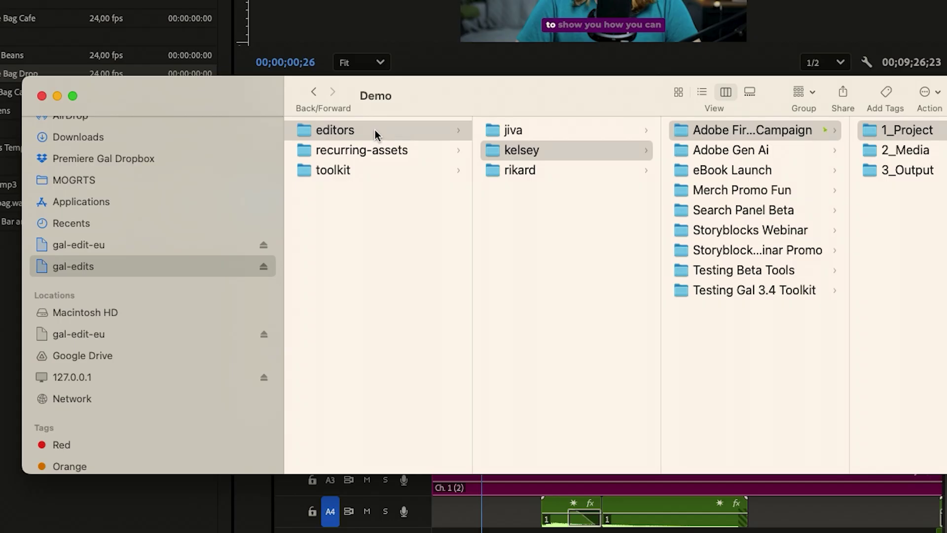
left_click(379, 132)
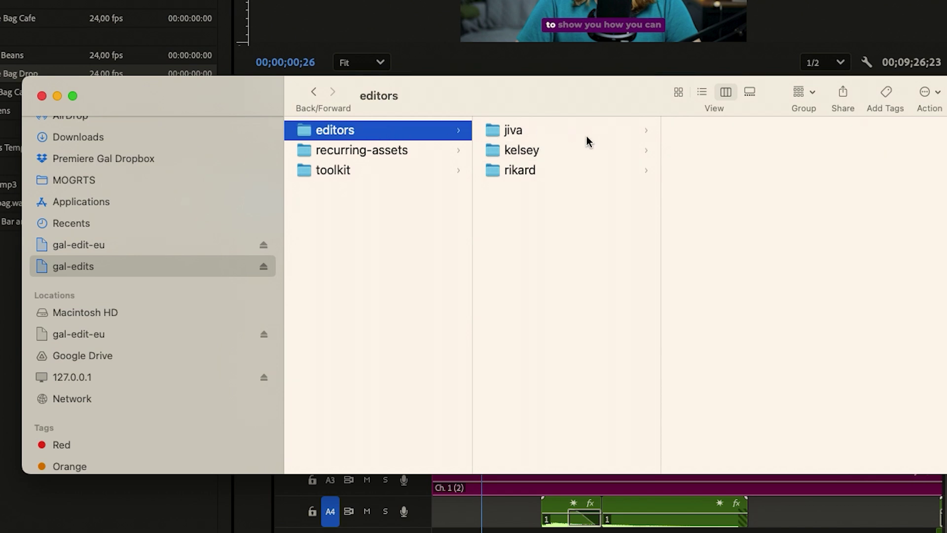
left_click(520, 130)
left_click(408, 153)
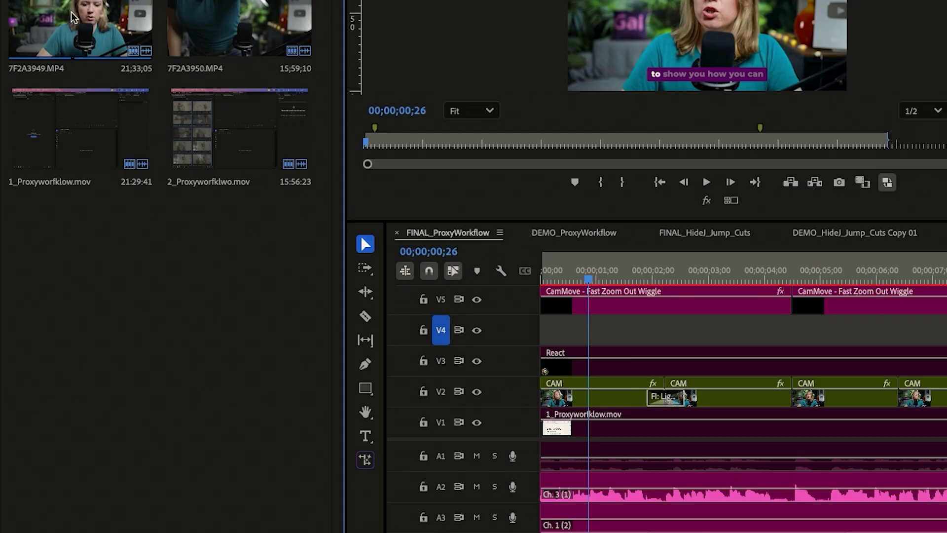
Create a sequence from 7F2A3949.MP4 and add 7F2A3950.MP4 after it.
right_click(54, 69)
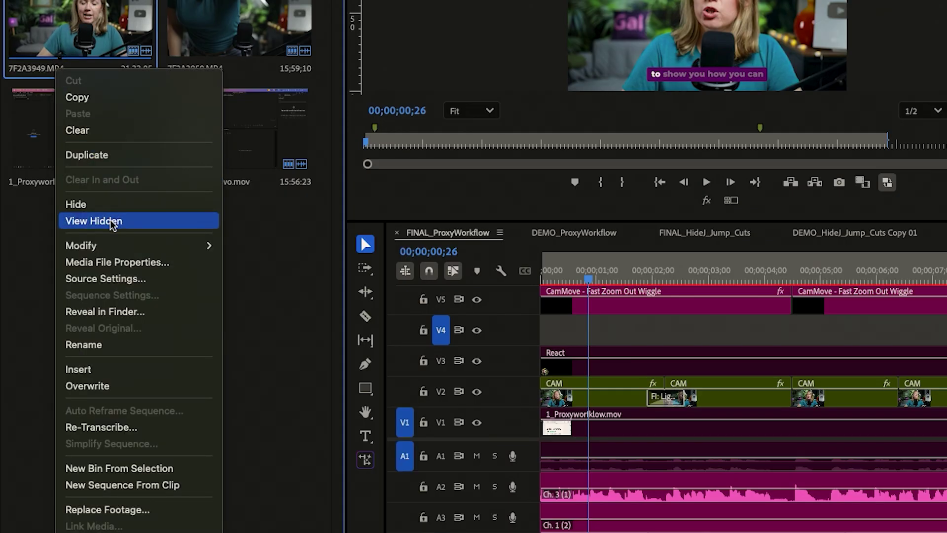
left_click(121, 484)
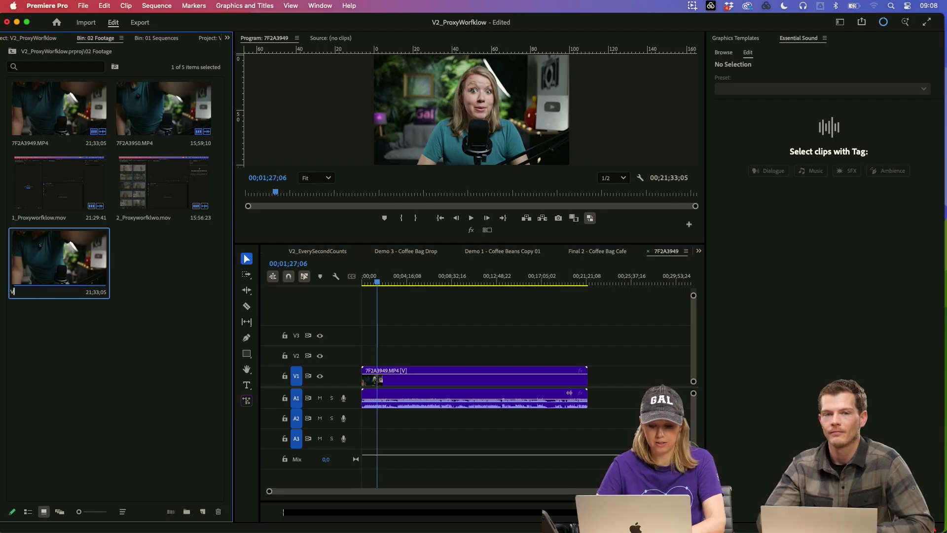
left_click_drag(163, 108, 604, 376)
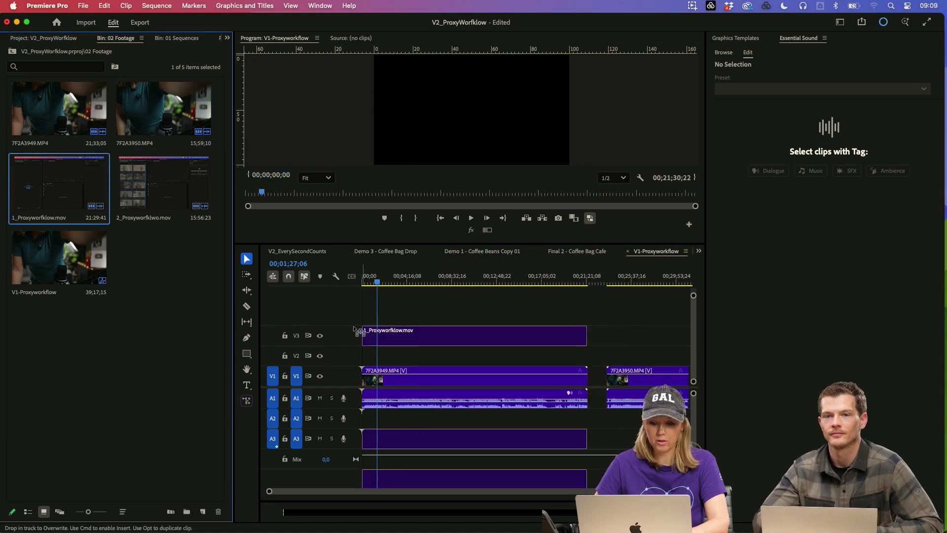
Synchronize the camera clips with the proxy screen recordings.
right_click(437, 378)
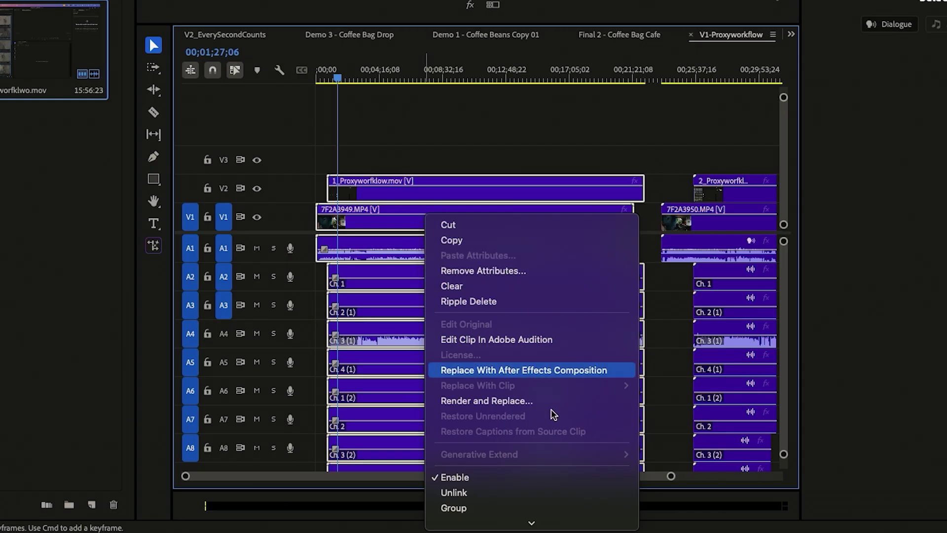
scroll(513, 443, "down", 5)
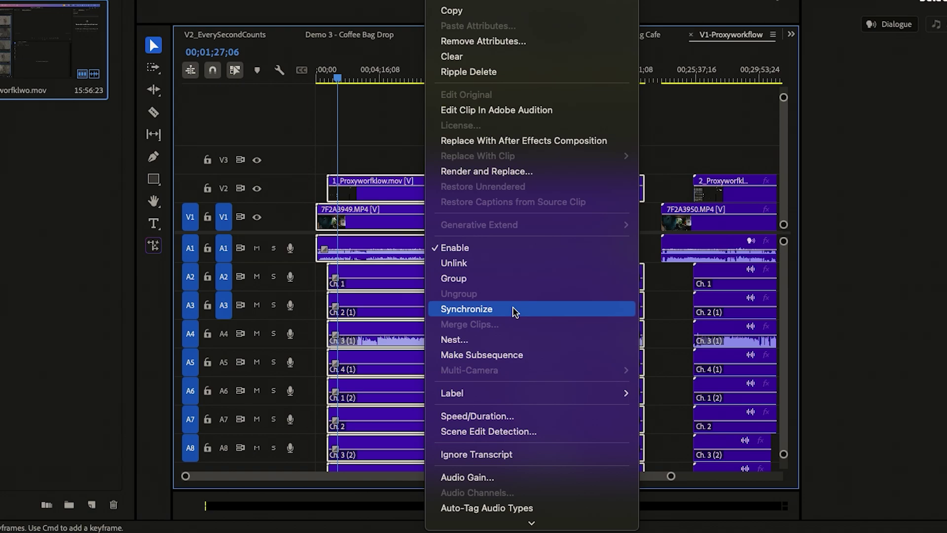
left_click(513, 309)
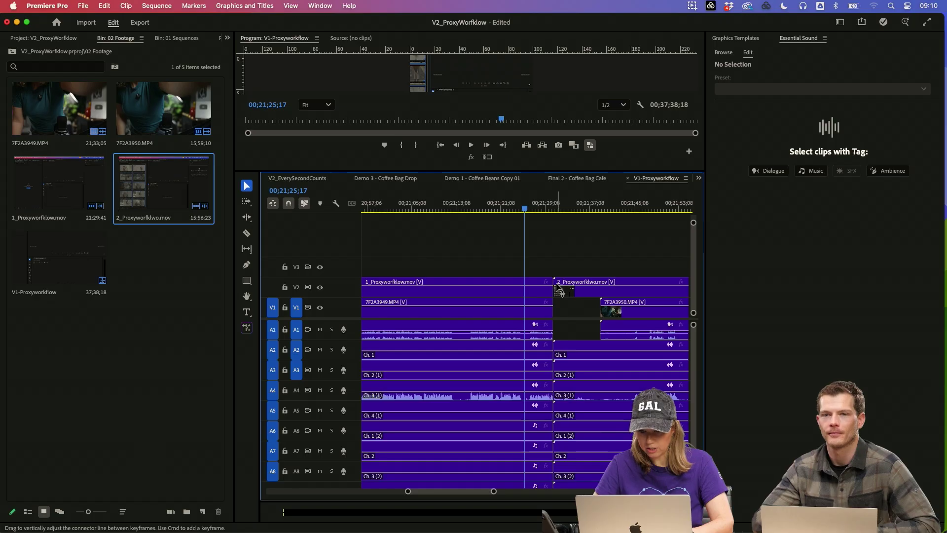
Trim the second proxy recording's start and ripple-delete the gap before the second camera clip.
left_click_drag(557, 278, 600, 284)
left_click(573, 306)
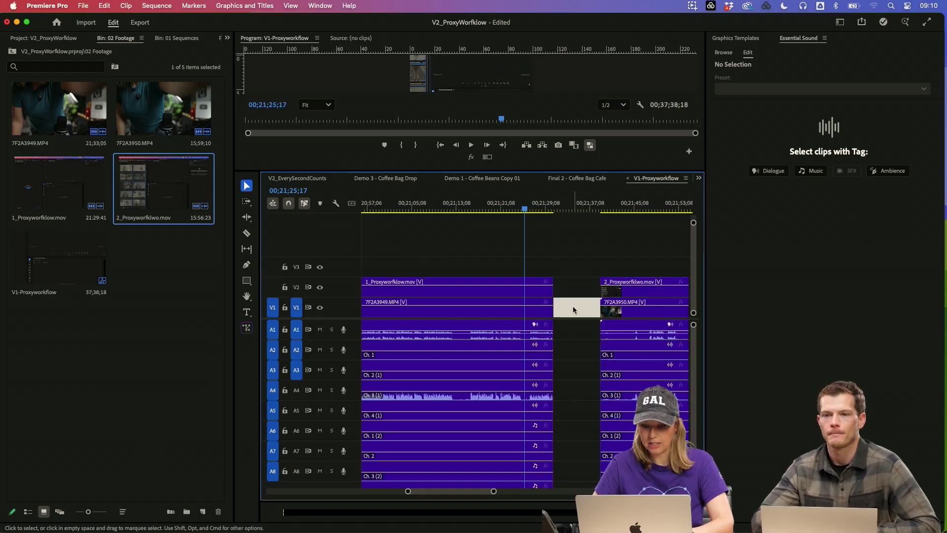
key("Delete")
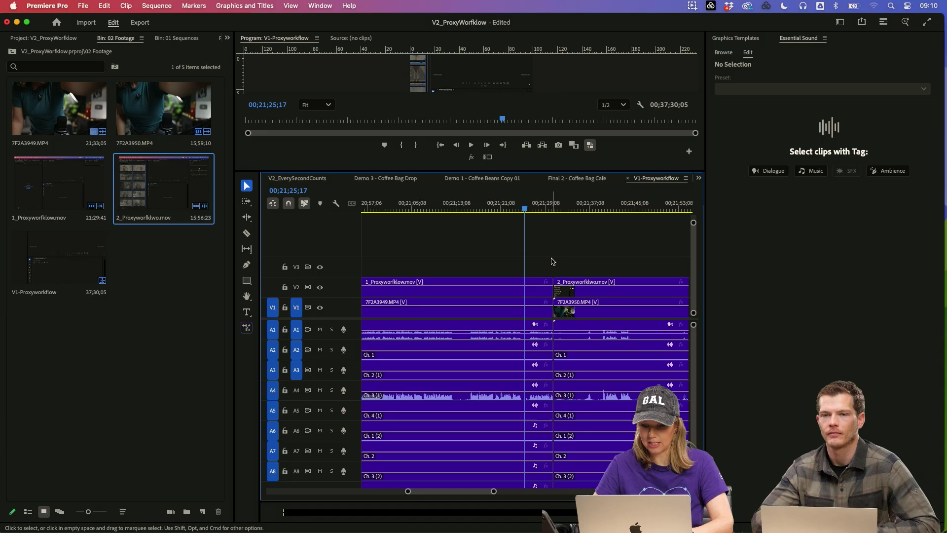
key("backslash")
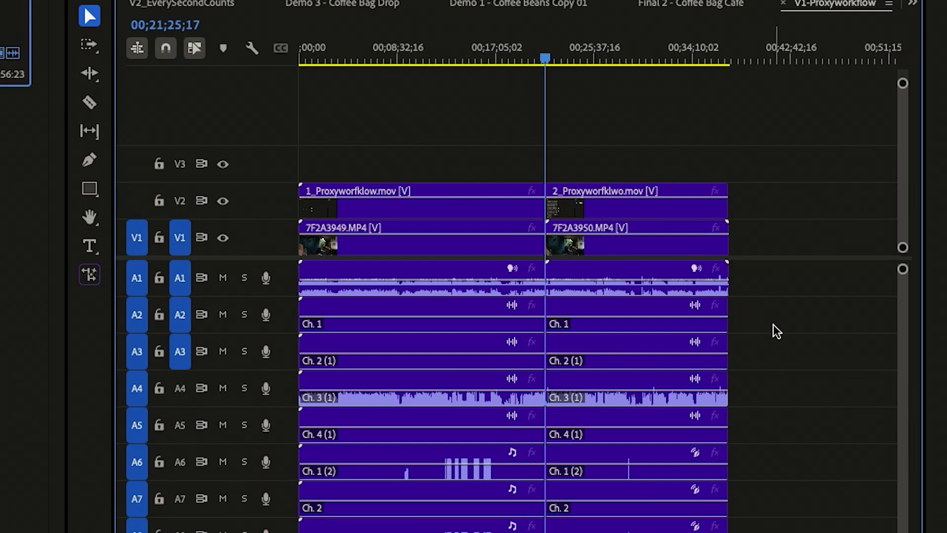
Delete the Ch. 1 audio clips and move the remaining audio up to A2 and A3.
left_click_drag(768, 325, 409, 303)
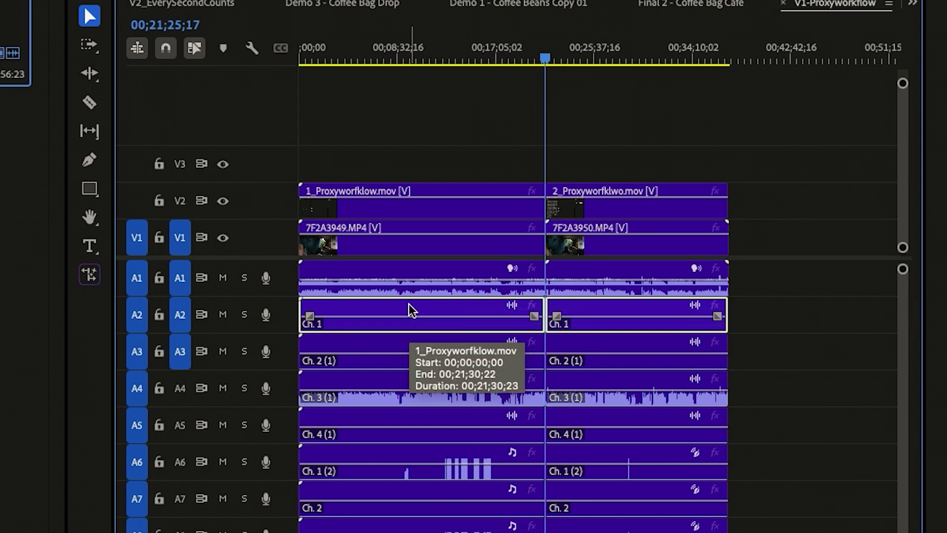
key("Delete")
left_click_drag(787, 347, 398, 315)
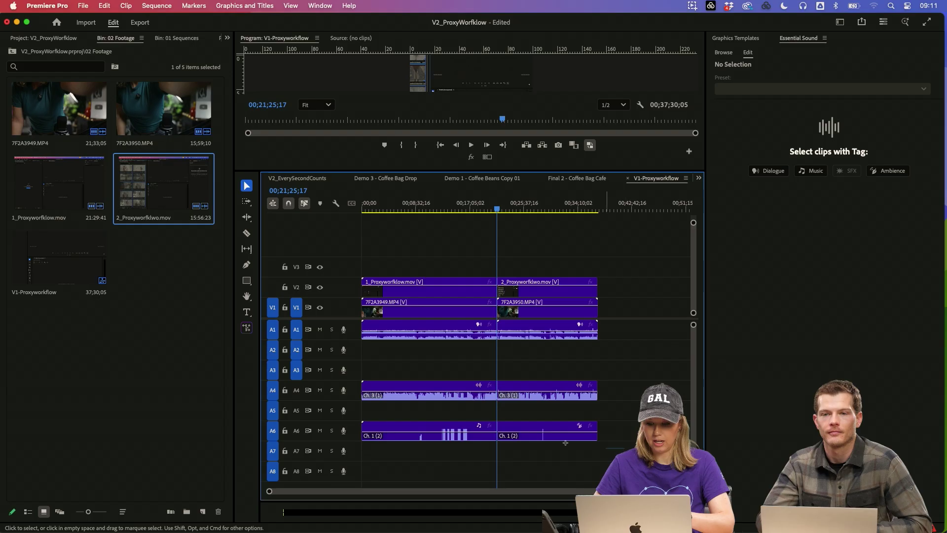
left_click_drag(623, 422, 410, 407)
left_click(634, 425)
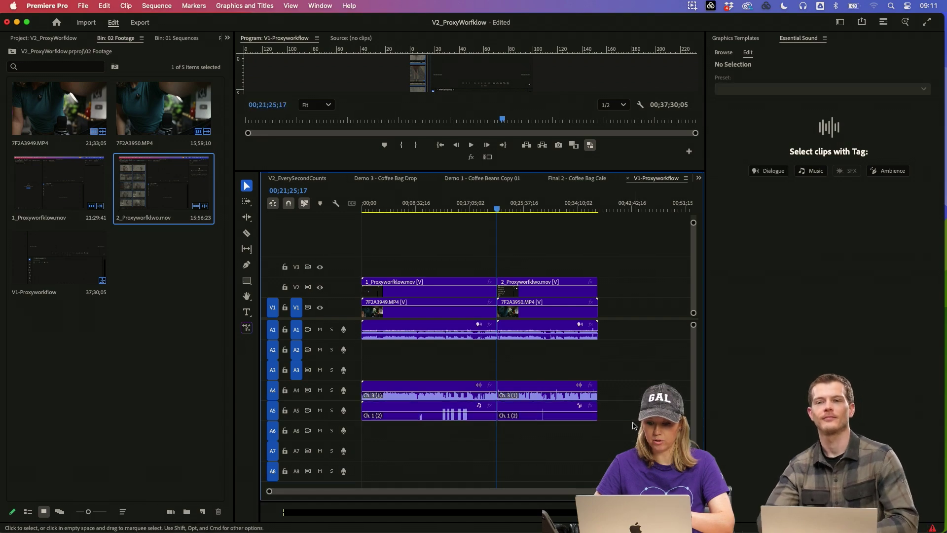
left_click_drag(634, 425, 493, 354)
Move the camera clips from V1 up to track V3.
left_click_drag(627, 315, 412, 315)
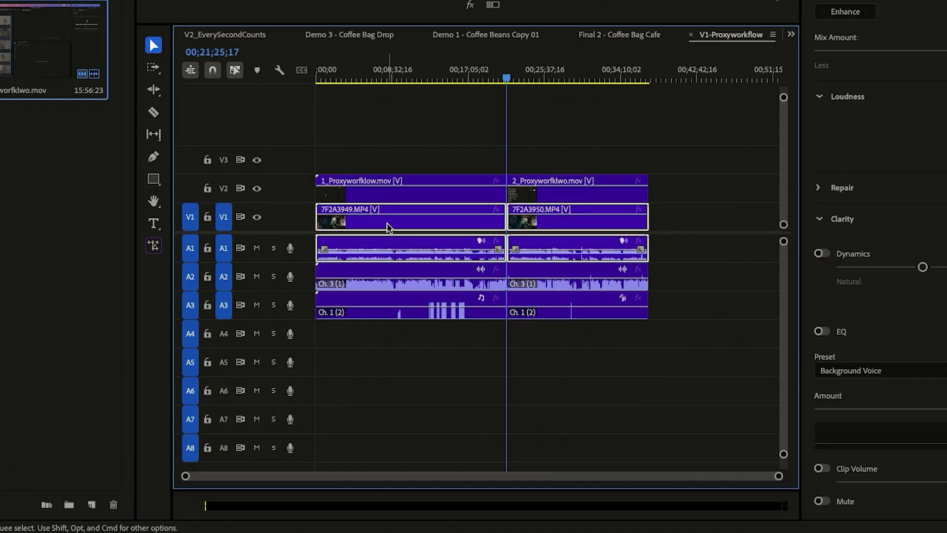
left_click_drag(391, 201, 391, 161)
left_click_drag(354, 126, 505, 157)
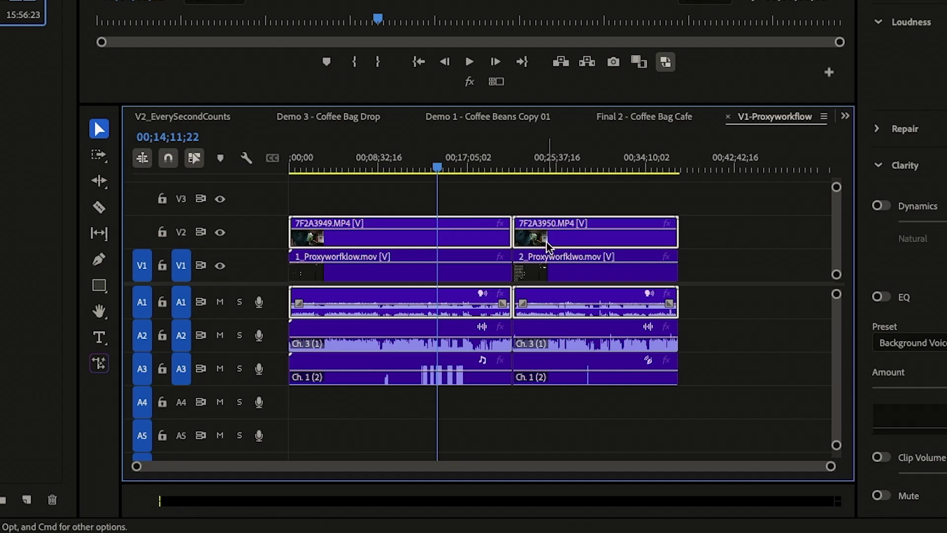
Nest the camera clips as TALKING HEAD and apply Lumetri Basic Correction Auto.
right_click(546, 242)
scroll(608, 449, "down", 10)
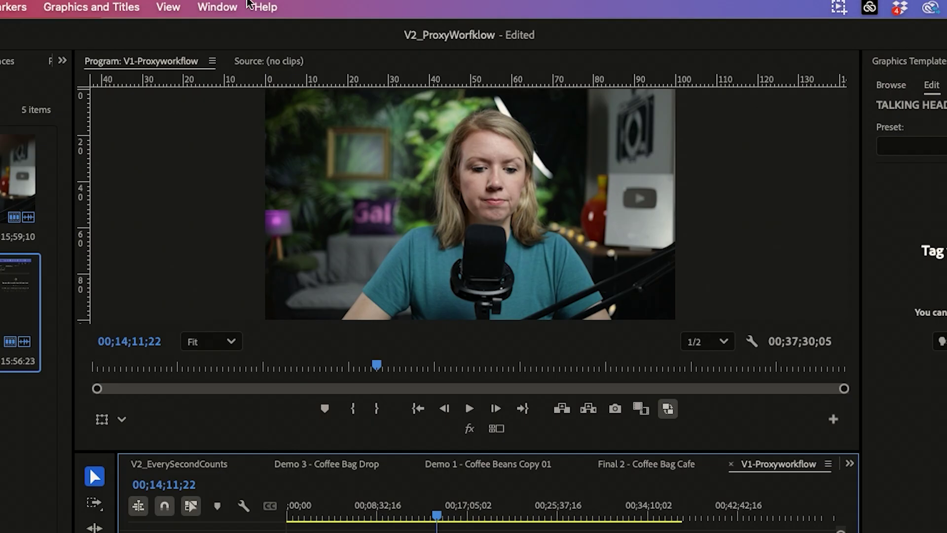
left_click(217, 7)
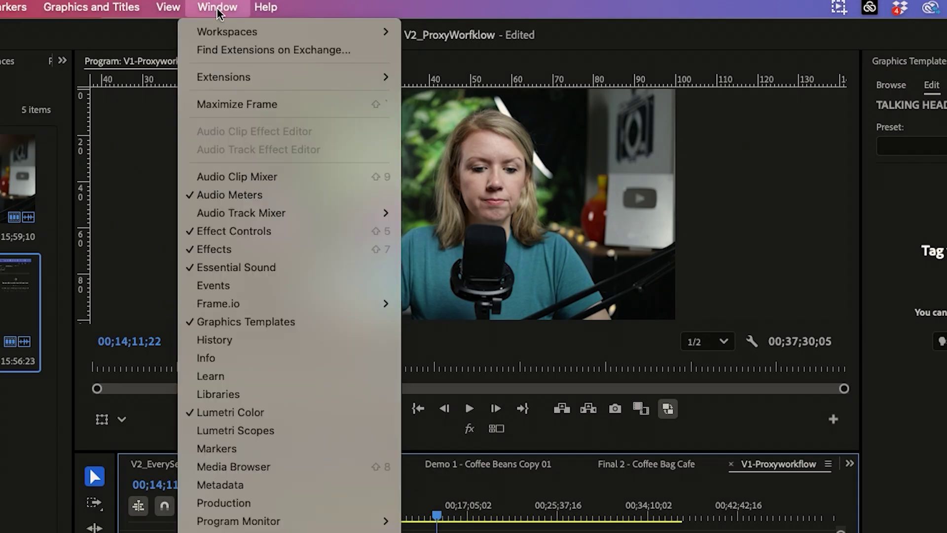
left_click(224, 414)
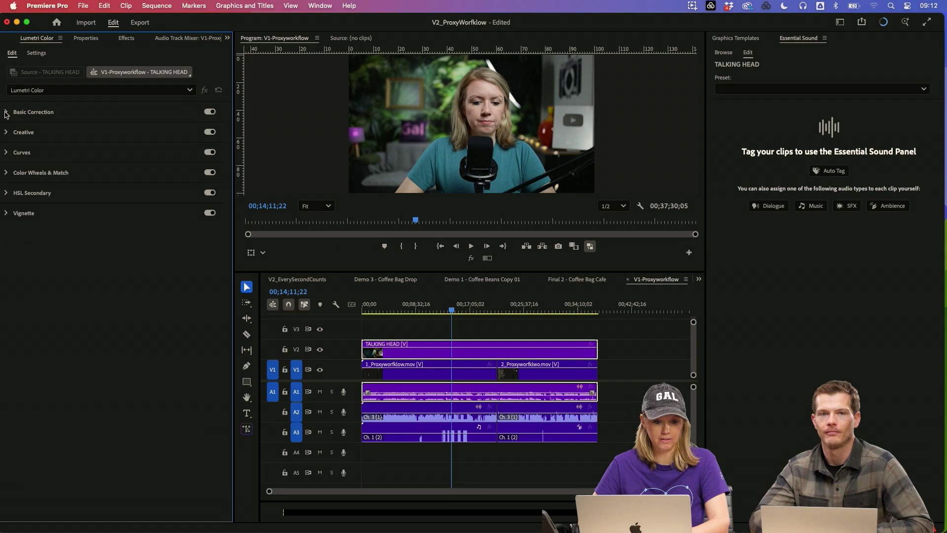
left_click(6, 113)
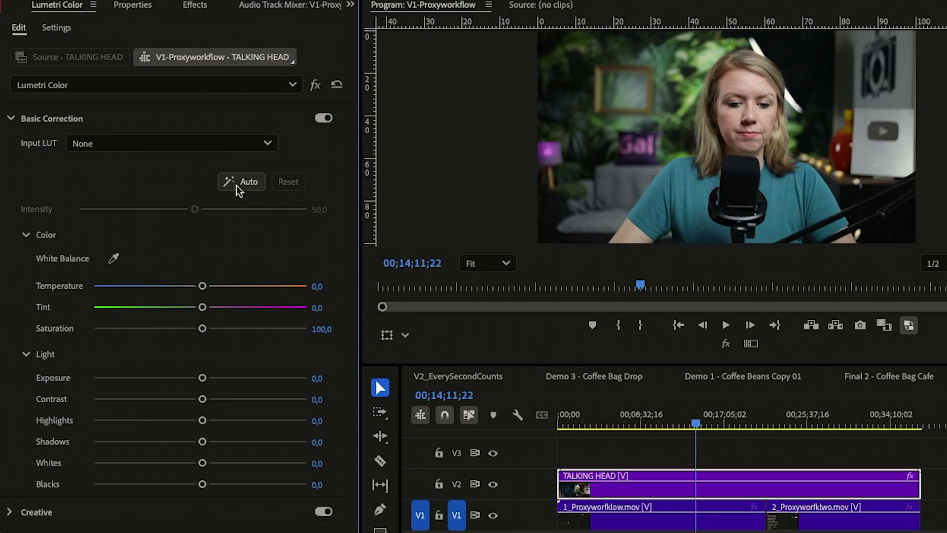
left_click(239, 185)
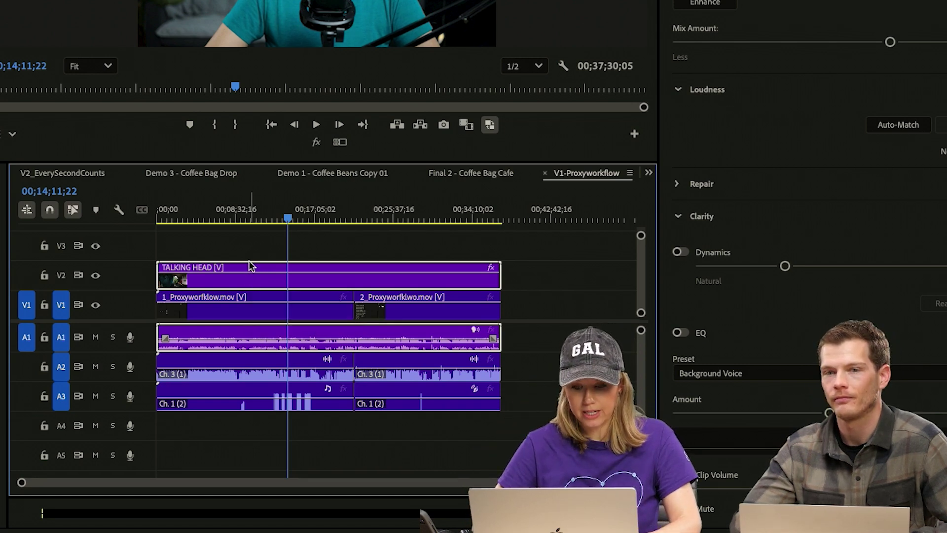
Duplicate the TALKING HEAD clip onto V3 and hide the lower V2 copy.
left_click_drag(251, 266, 247, 250)
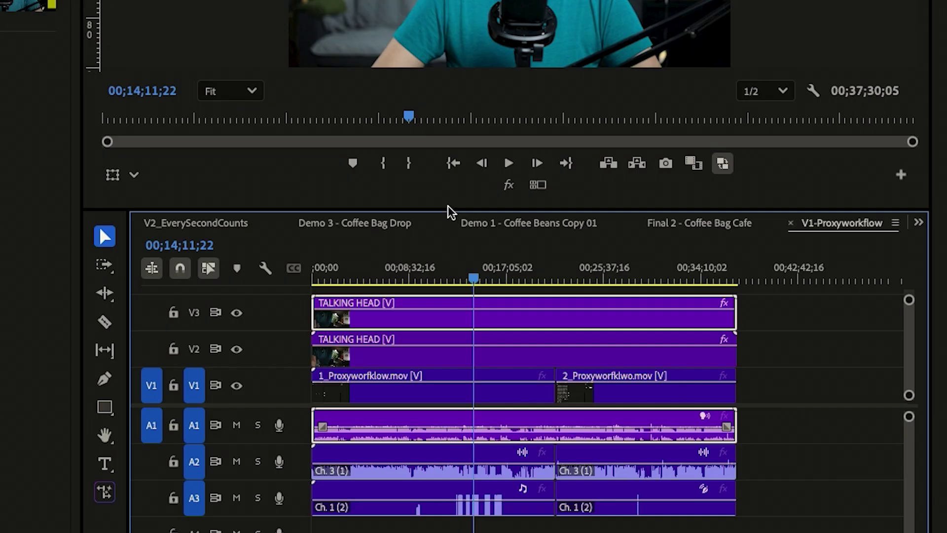
left_click_drag(449, 209, 449, 150)
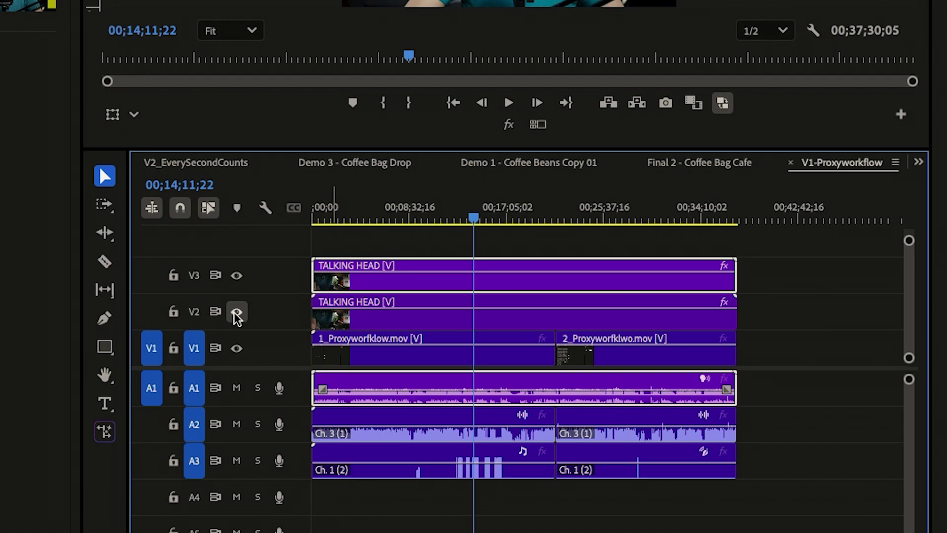
left_click(237, 311)
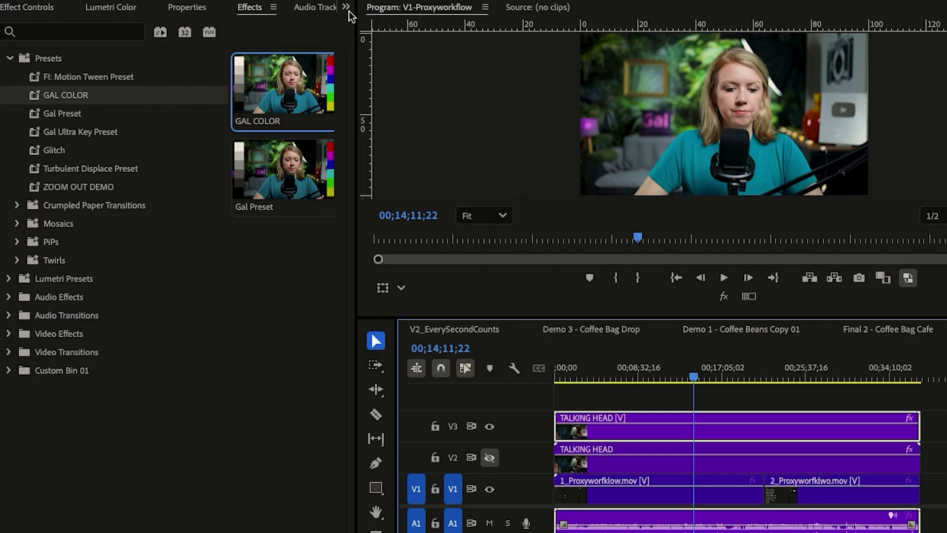
Add an Opacity ellipse mask to the V3 copy and position it over the face.
left_click(227, 38)
left_click(364, 29)
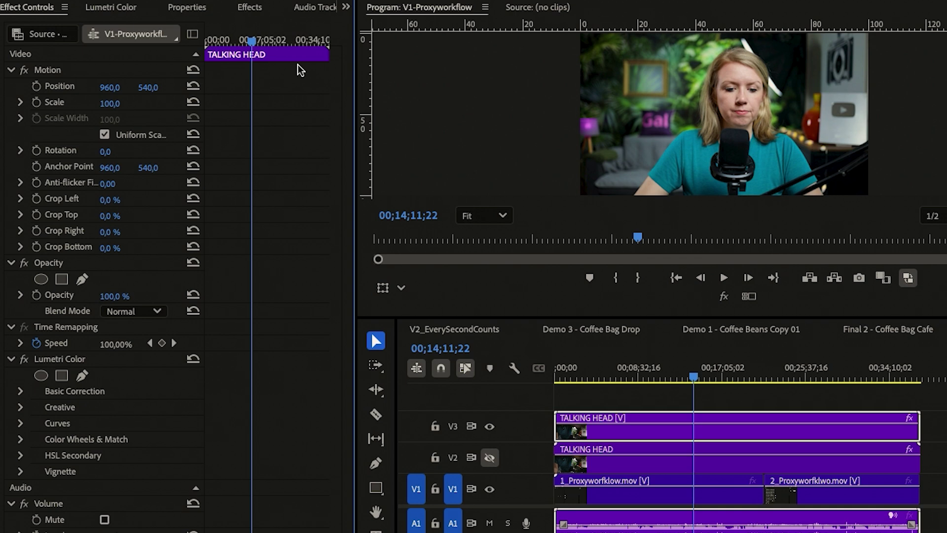
left_click(42, 280)
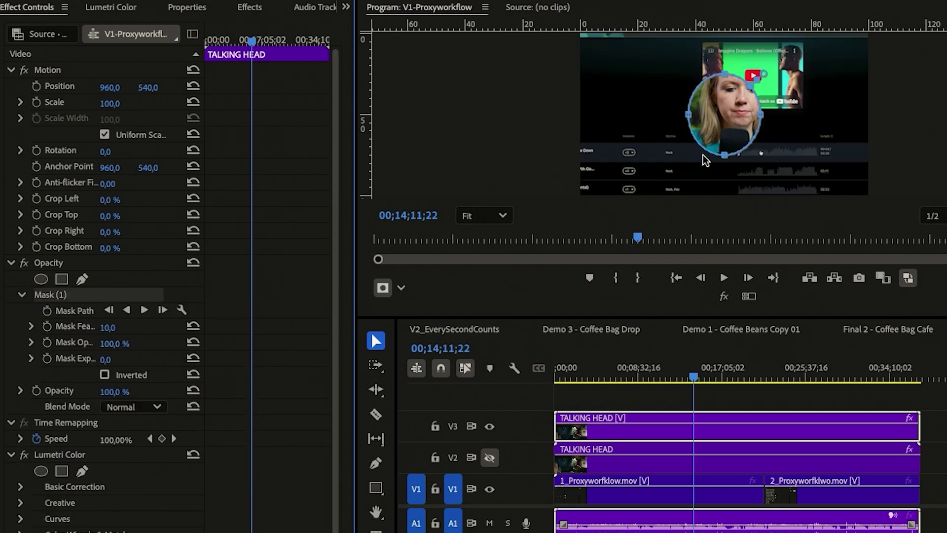
left_click_drag(703, 155, 725, 131)
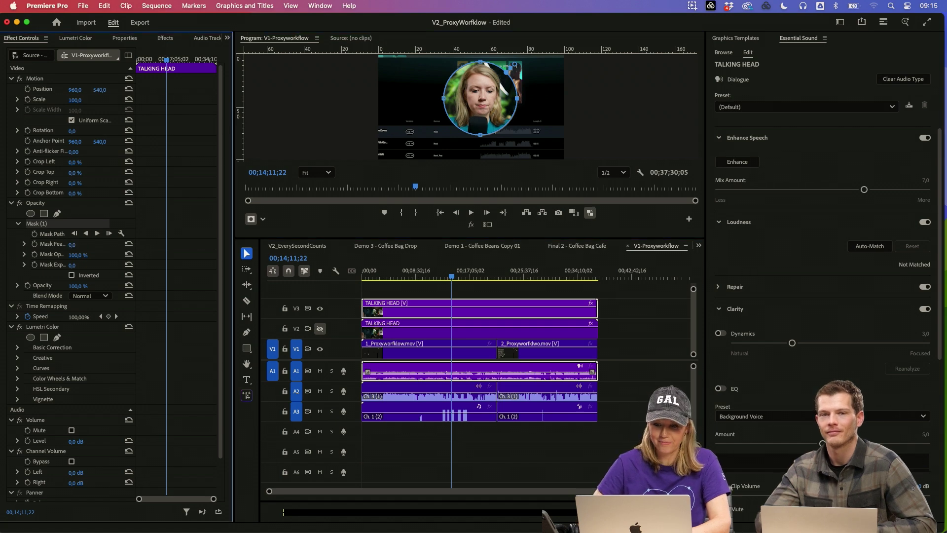
Place the yellow circle graphic template on V3 and extend it to the sequence end.
left_click(320, 5)
left_click(330, 196)
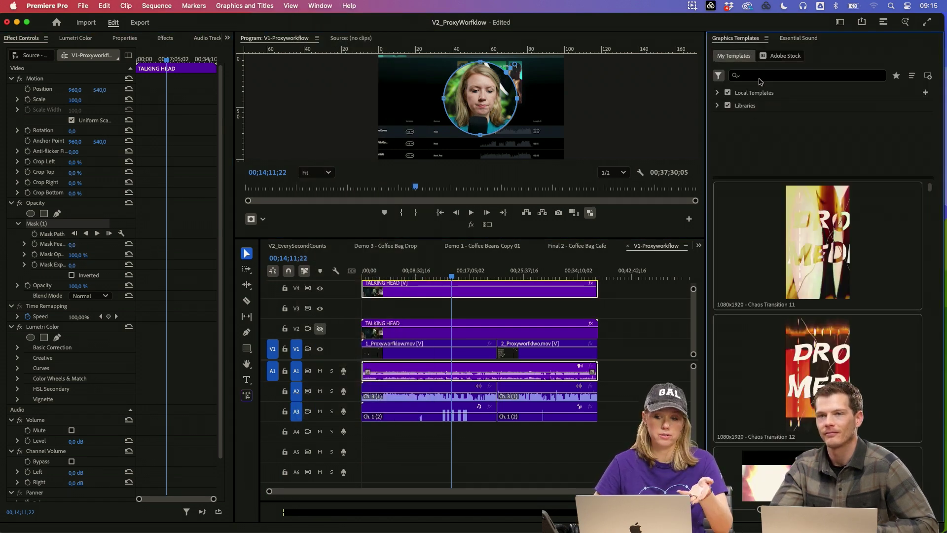
scroll(800, 251, "down", 5)
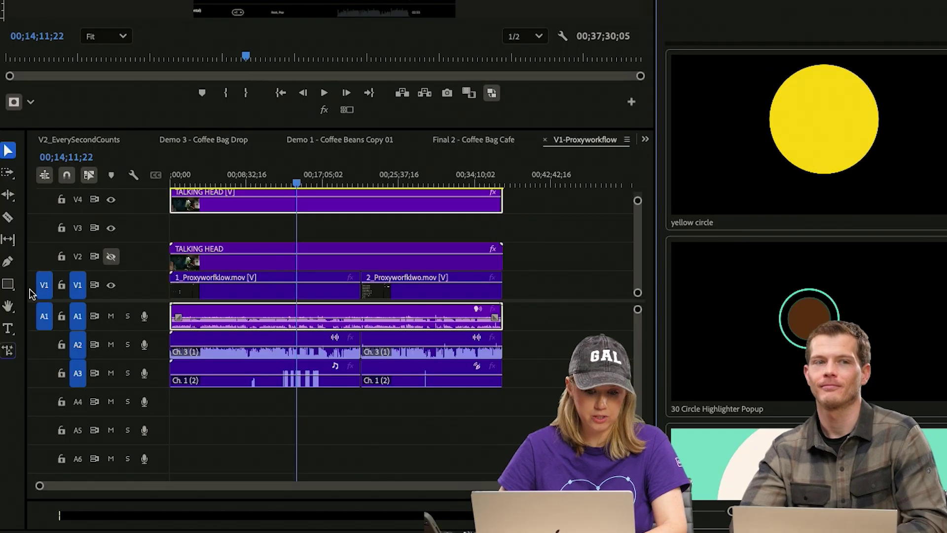
left_click(8, 284)
left_click_drag(824, 119, 164, 230)
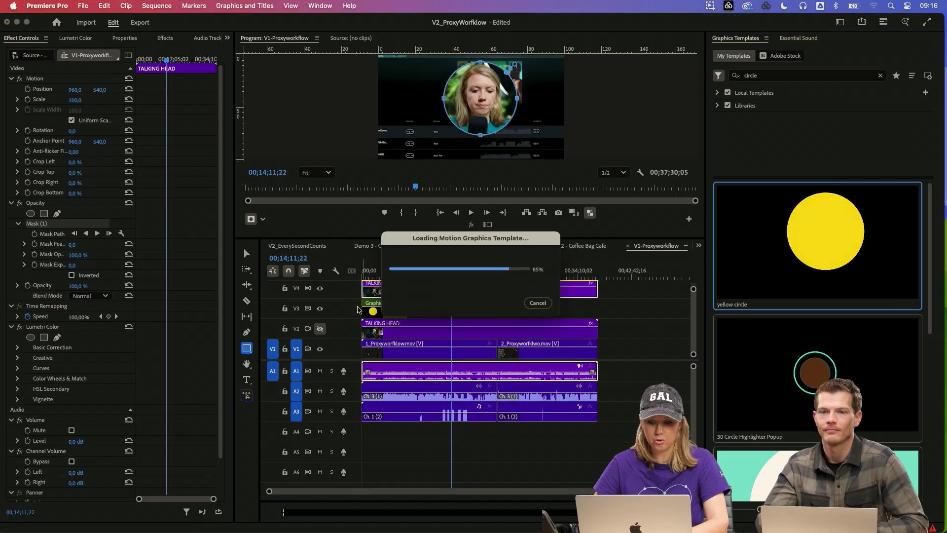
left_click_drag(410, 305, 658, 312)
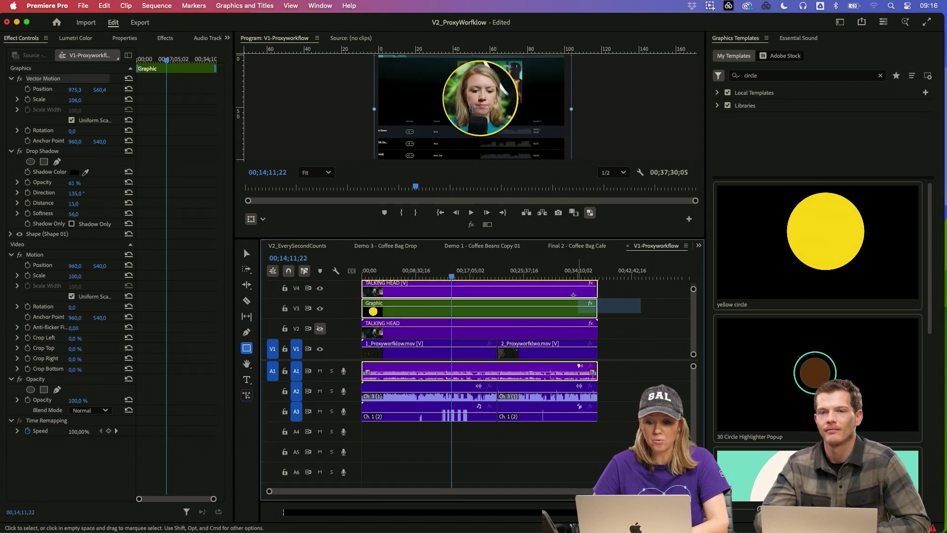
Nest the webcam and circle clips into a sequence named REACT CAM.
left_click_drag(557, 291, 557, 292)
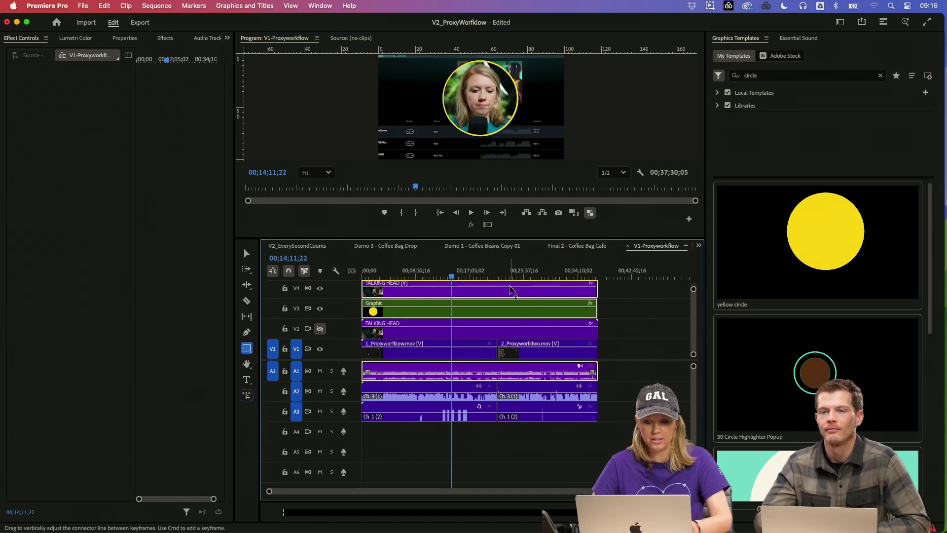
right_click(511, 306)
left_click(530, 518)
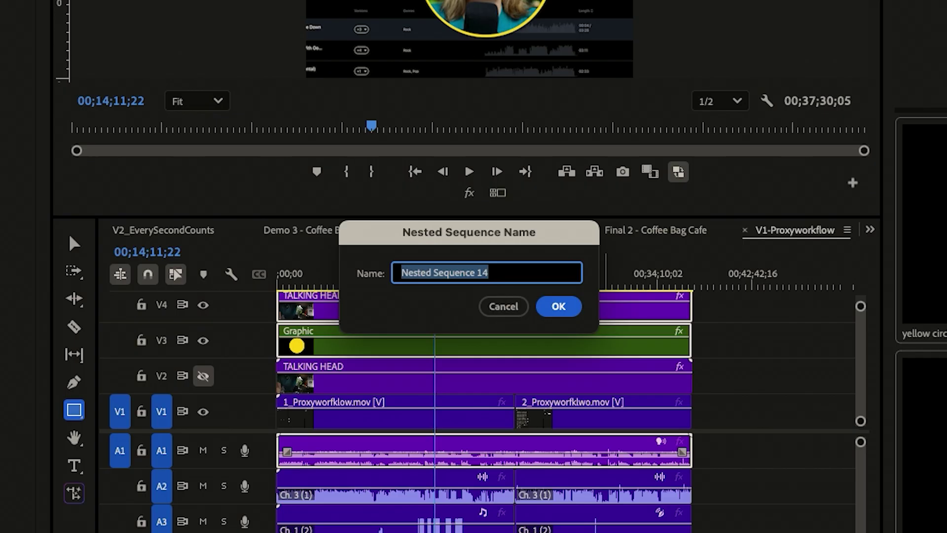
type("REACT CAM")
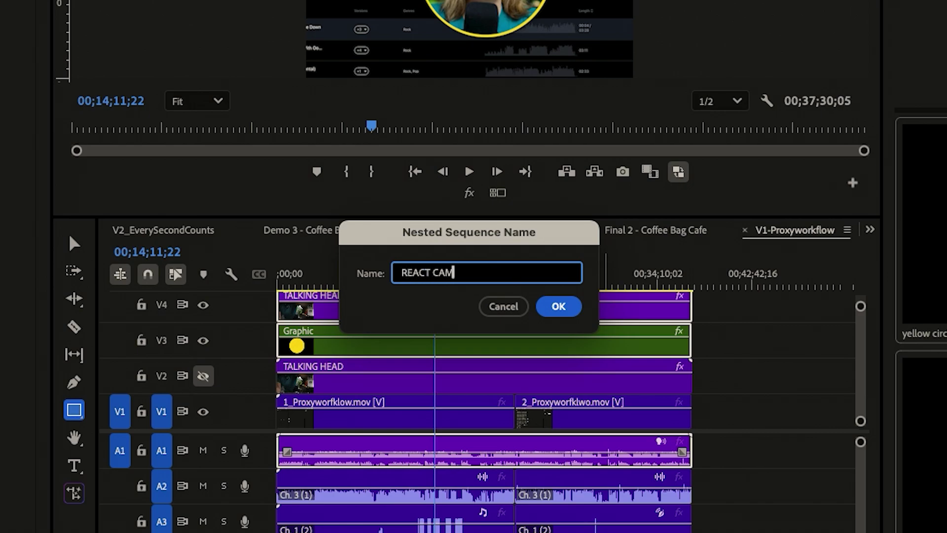
key("Return")
left_click(592, 417)
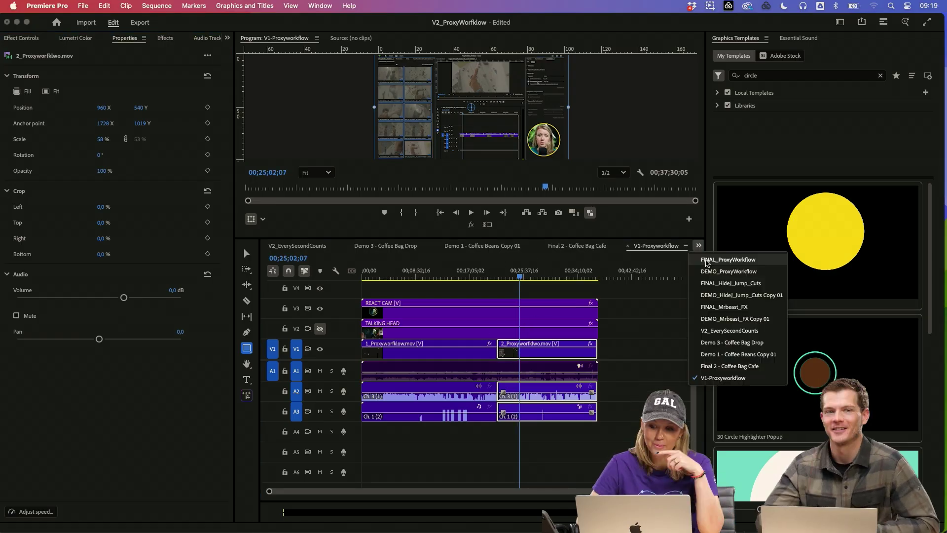
Open the FINAL_ProxyWorkflow sequence and play it from the beginning.
left_click(715, 254)
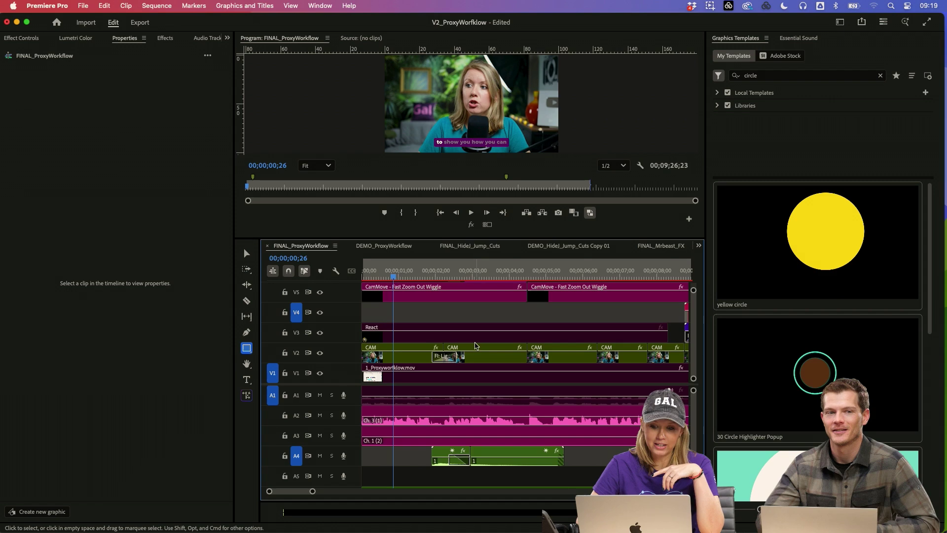
left_click_drag(312, 490, 369, 490)
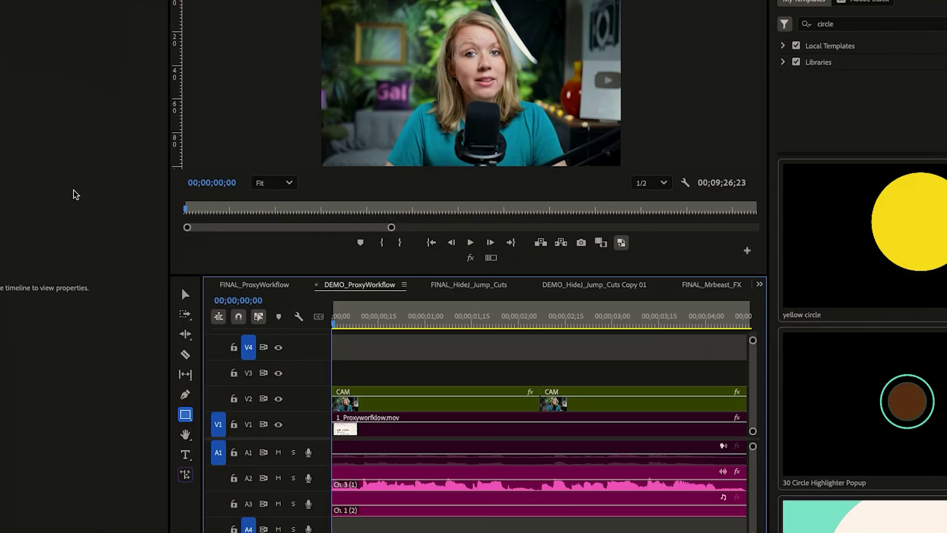
left_click(259, 286)
key("Home")
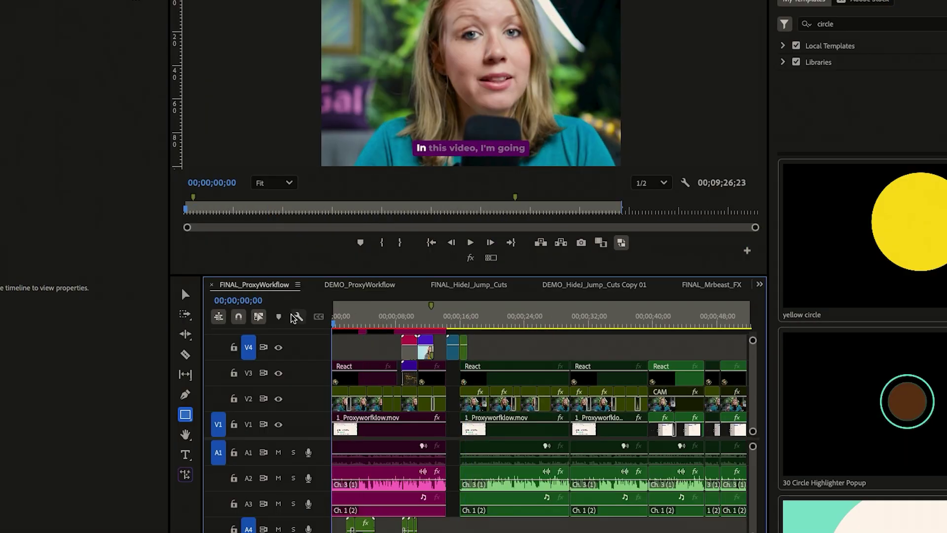
key("space")
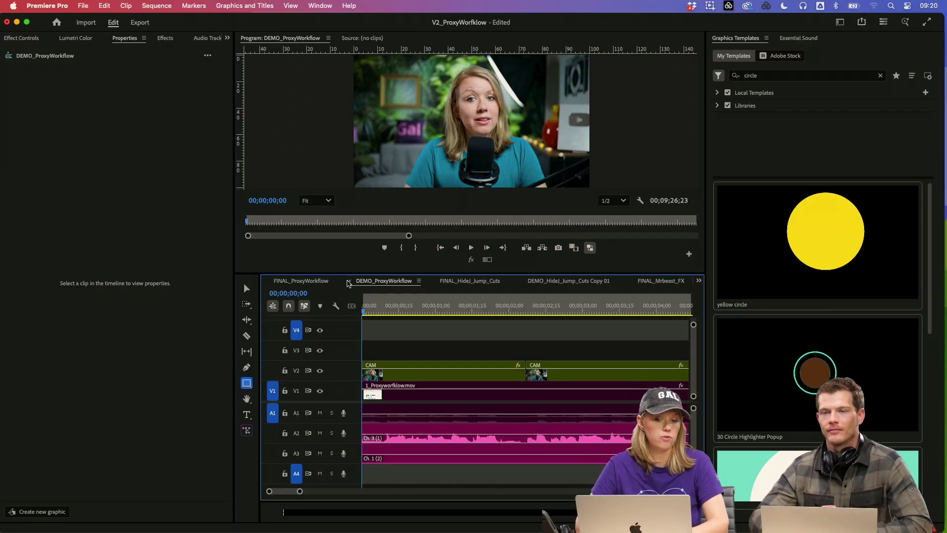
Open the AtomX extension panel from the Extensions list.
left_click(320, 6)
mouse_move(339, 48)
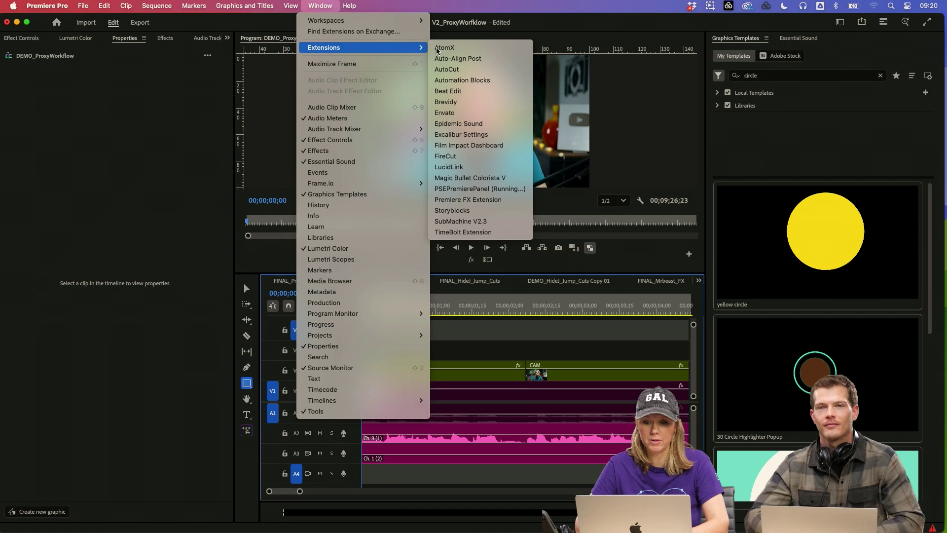
left_click(459, 45)
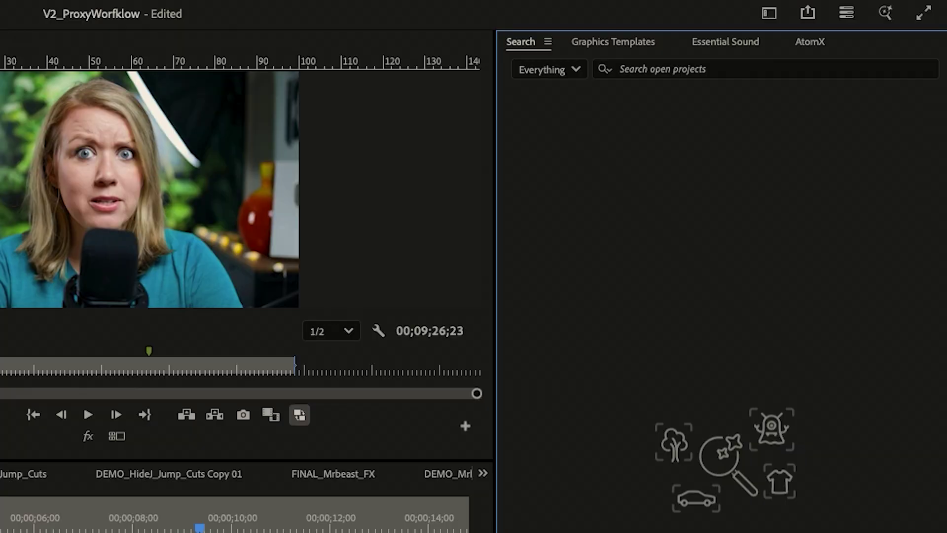
Search the project for 'data' to find B-roll footage.
left_click(562, 73)
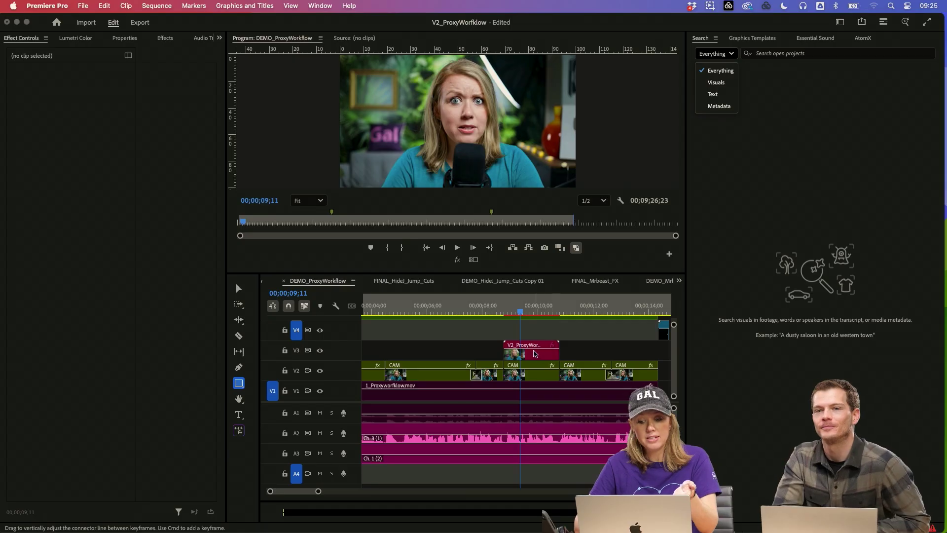
left_click(533, 351)
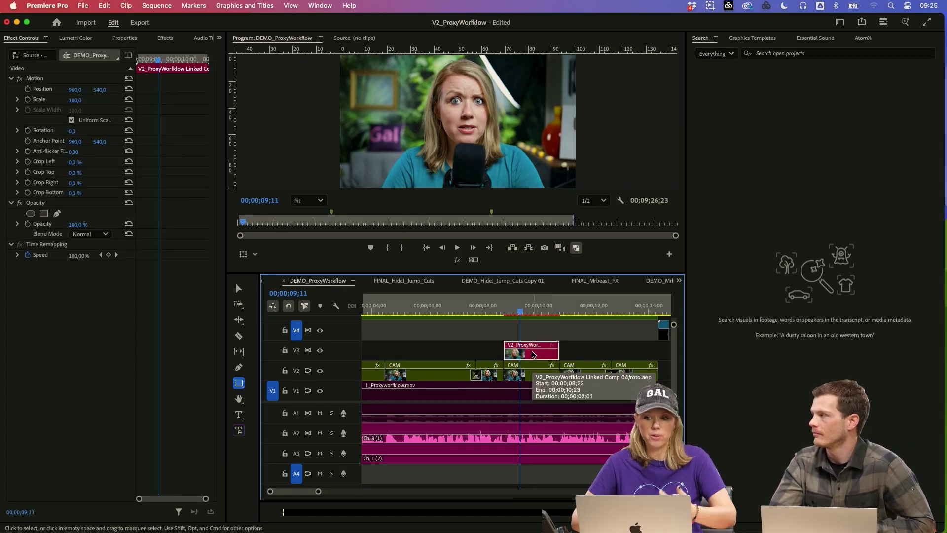
left_click(799, 53)
type("data")
key("Return")
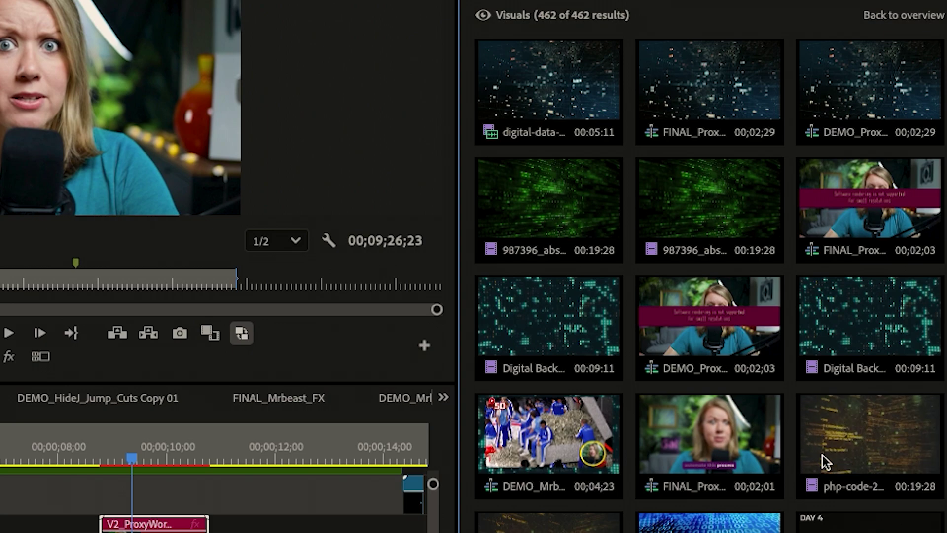
Mark the php-code clip's out point at 12:00, place it on V3, and trim it to 2;01.
double_click(849, 454)
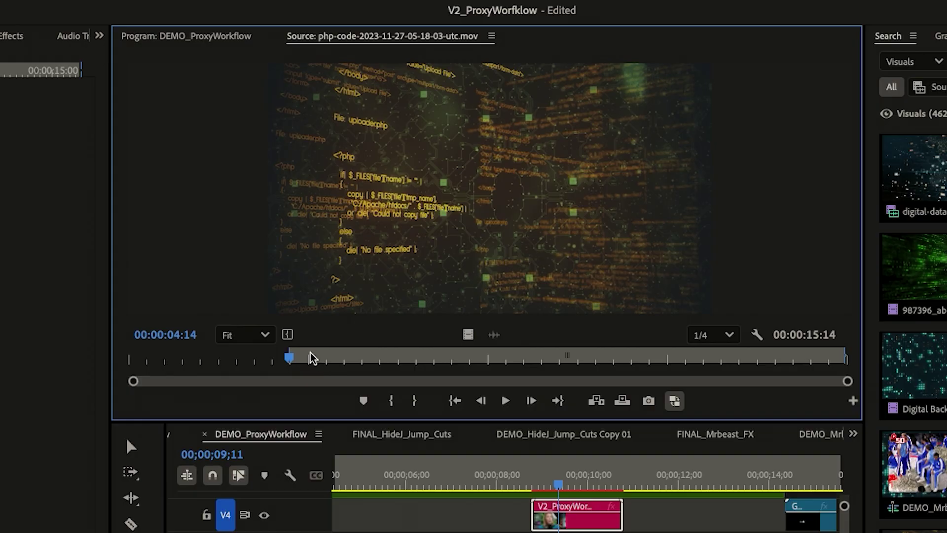
left_click(462, 371)
left_click_drag(462, 371, 560, 371)
key("o")
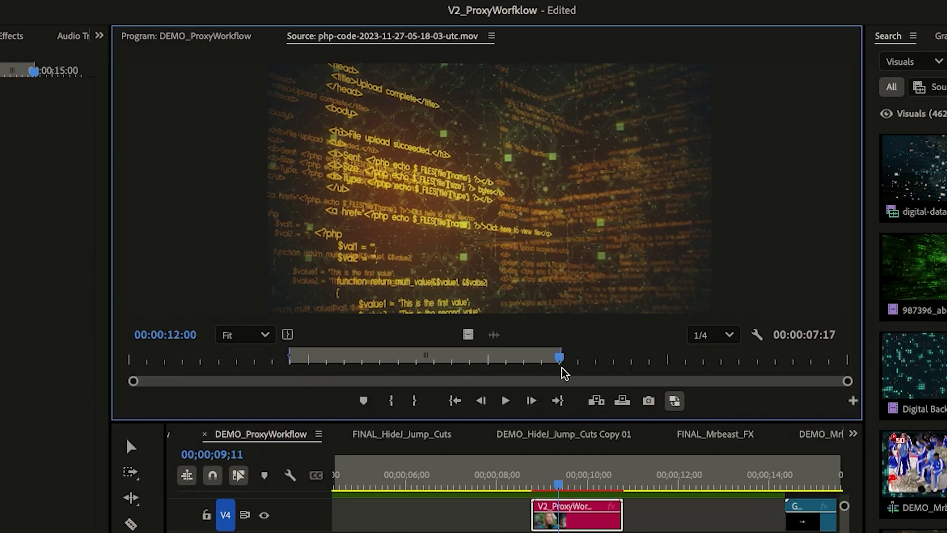
left_click_drag(560, 238, 431, 532)
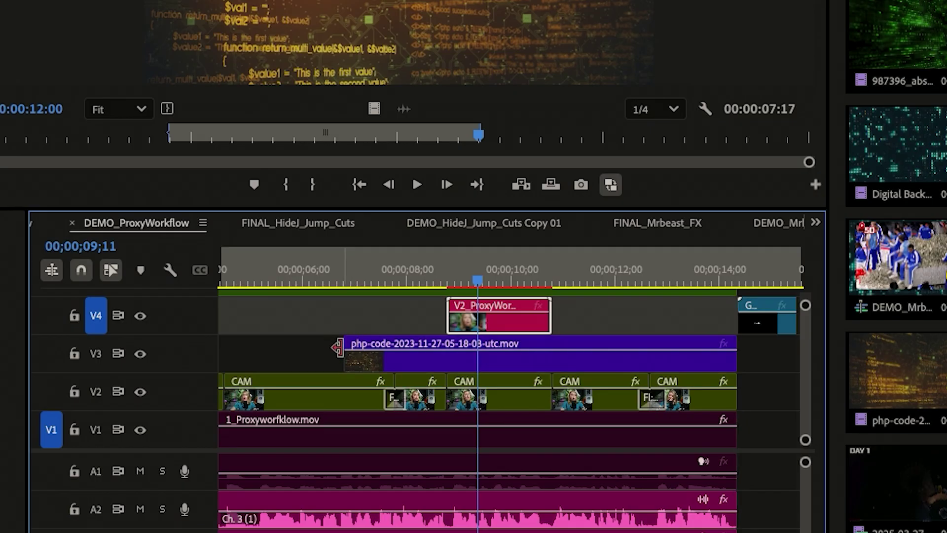
left_click_drag(339, 347, 442, 346)
left_click_drag(726, 366, 538, 359)
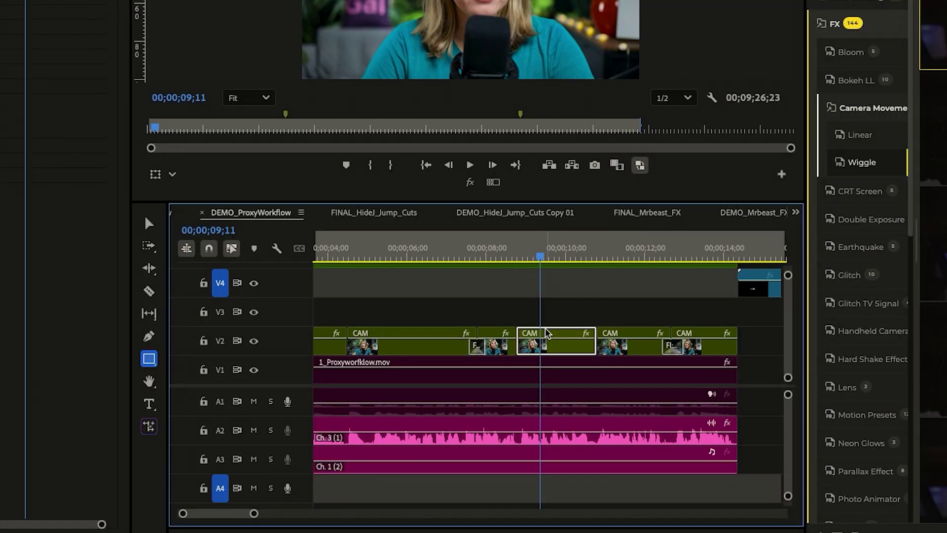
Move the CAM clip at 09;11 onto V3 and replace it with an After Effects composition.
left_click_drag(532, 365, 530, 358)
left_click_drag(547, 300, 552, 304)
right_click(556, 304)
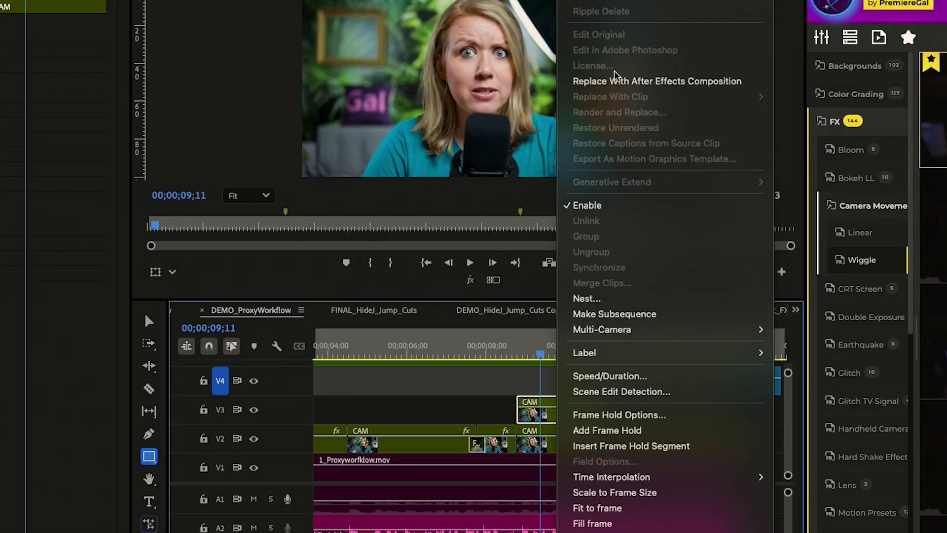
left_click(614, 84)
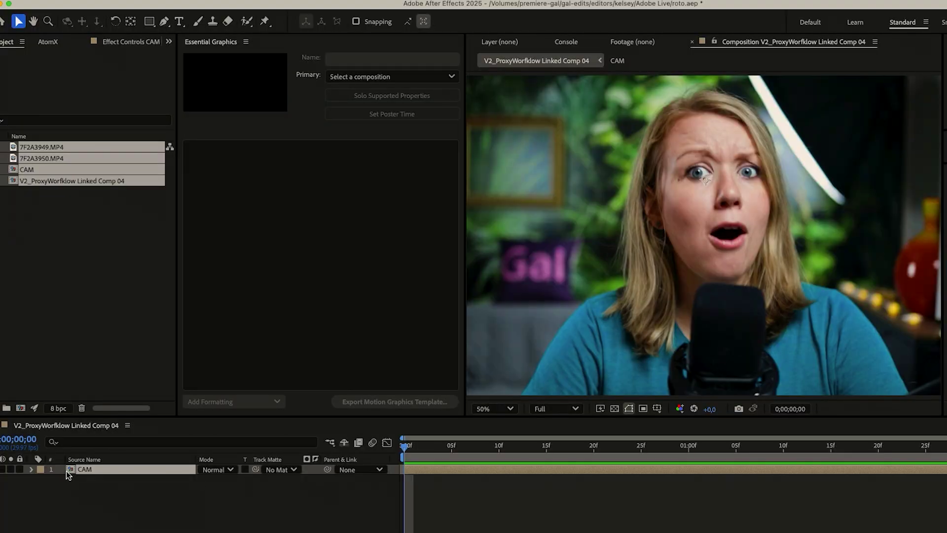
Open the CAM composition and load its third video layer in the layer viewer.
double_click(67, 470)
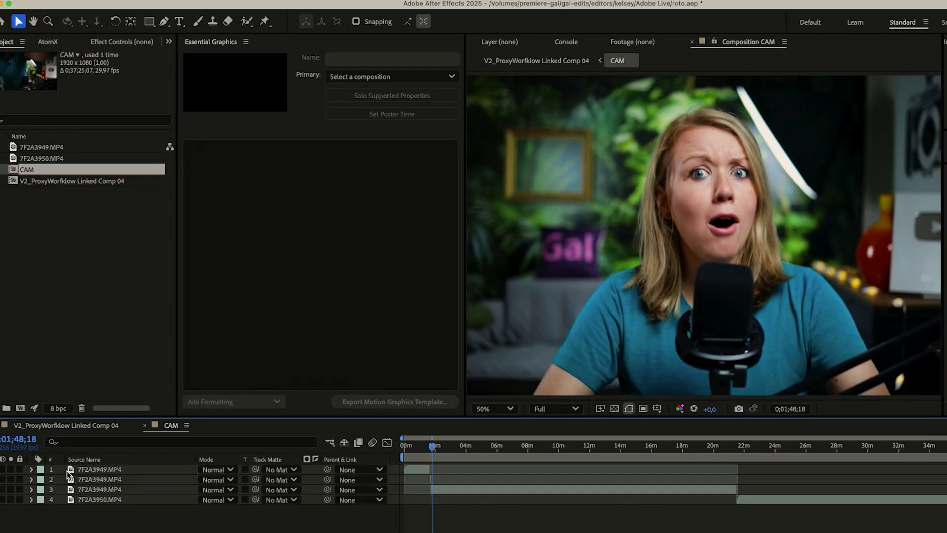
left_click(461, 490)
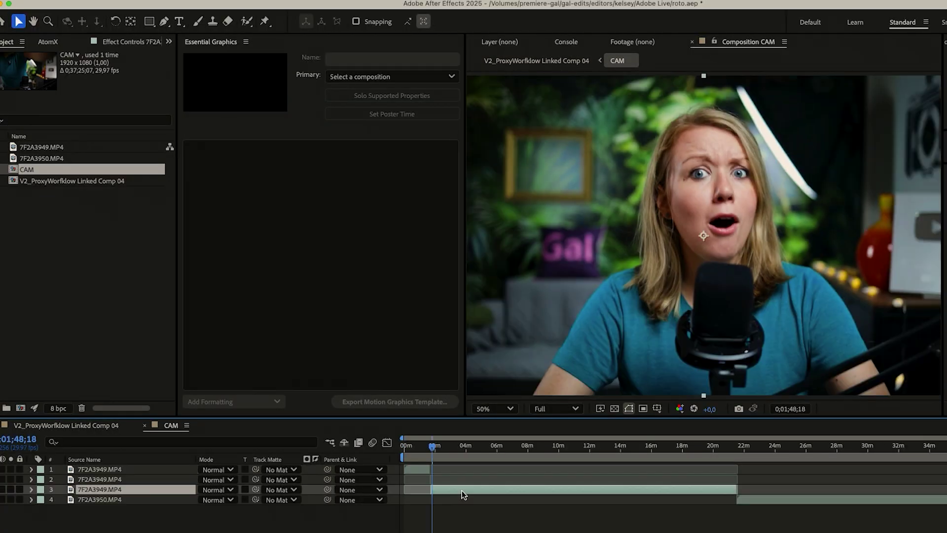
double_click(461, 491)
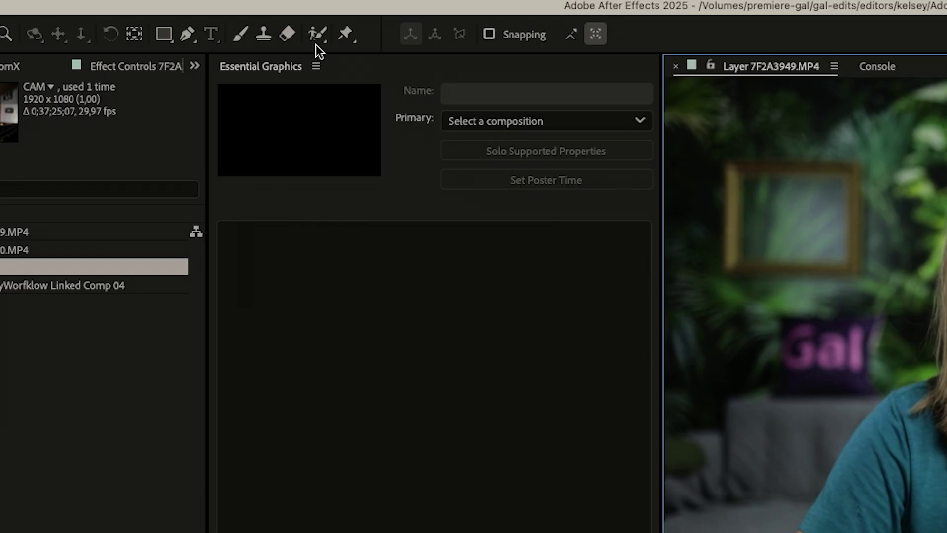
Roto-brush the presenter out of her background, check the cutout in the comp, then return to Premiere.
left_click(247, 22)
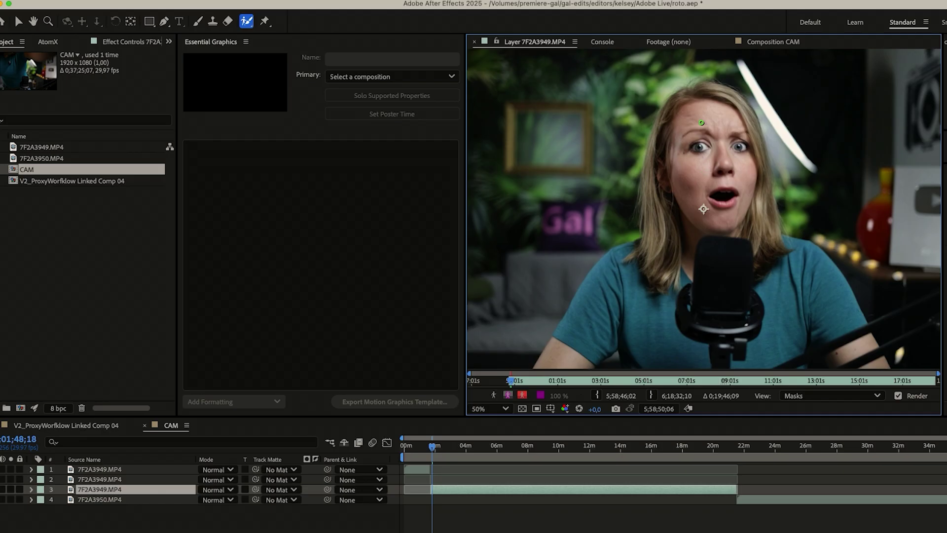
mouse_move(702, 122)
left_mouse_down()
mouse_move(683, 132)
mouse_move(672, 162)
left_mouse_up()
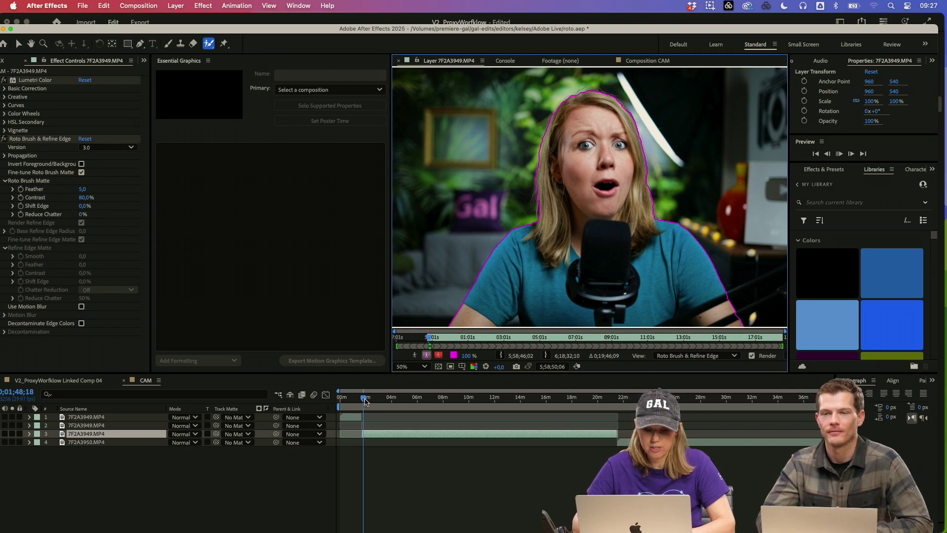
left_click(542, 382)
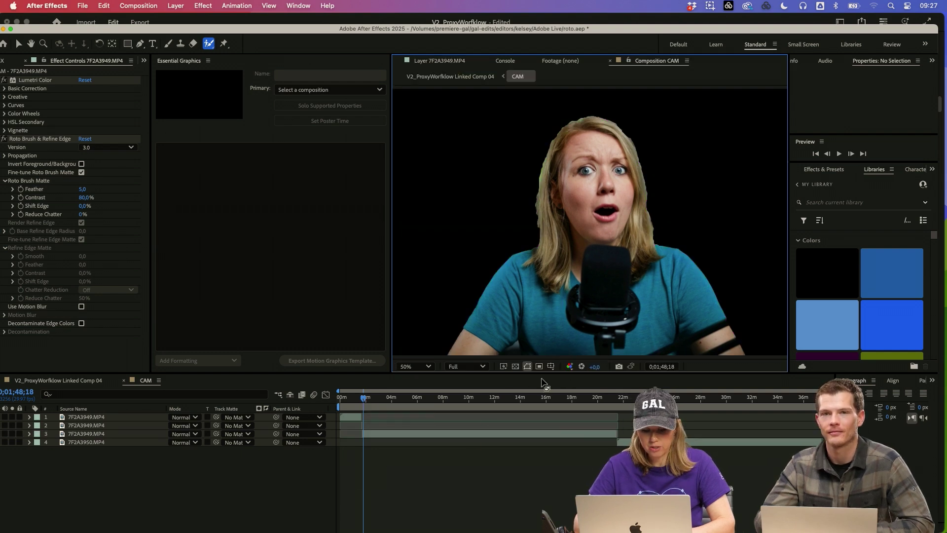
left_click(400, 20)
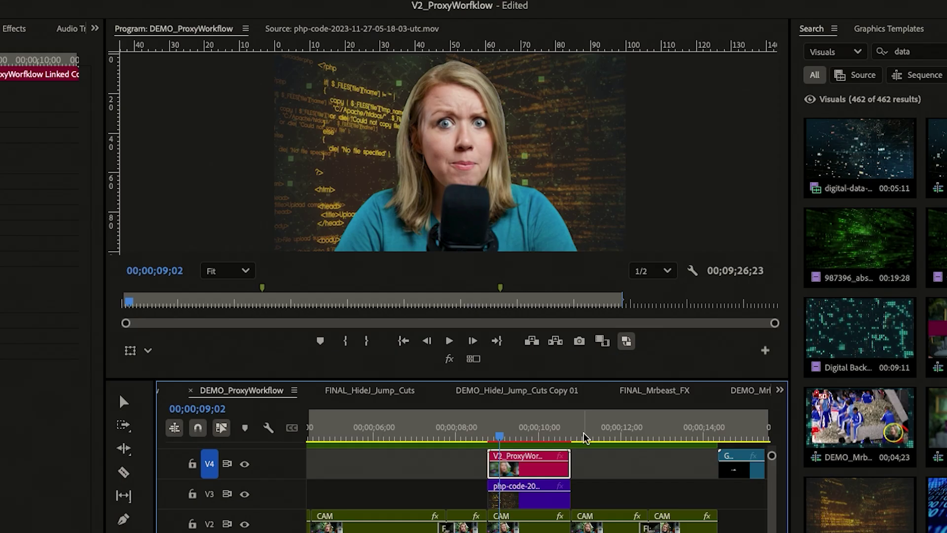
Move the playhead to about 10;25 and search Visuals for 'think' instead of 'data'.
left_click_drag(584, 436, 575, 439)
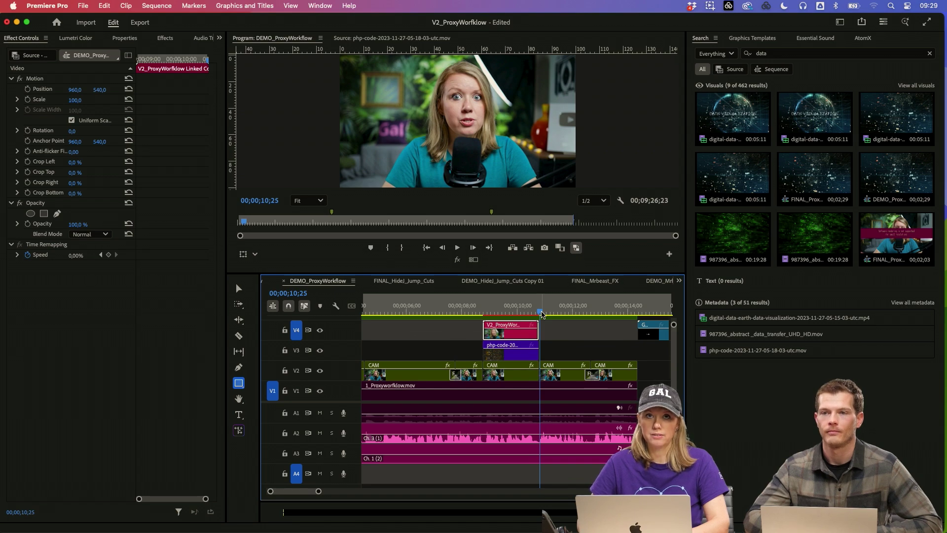
left_click(713, 54)
left_click(718, 84)
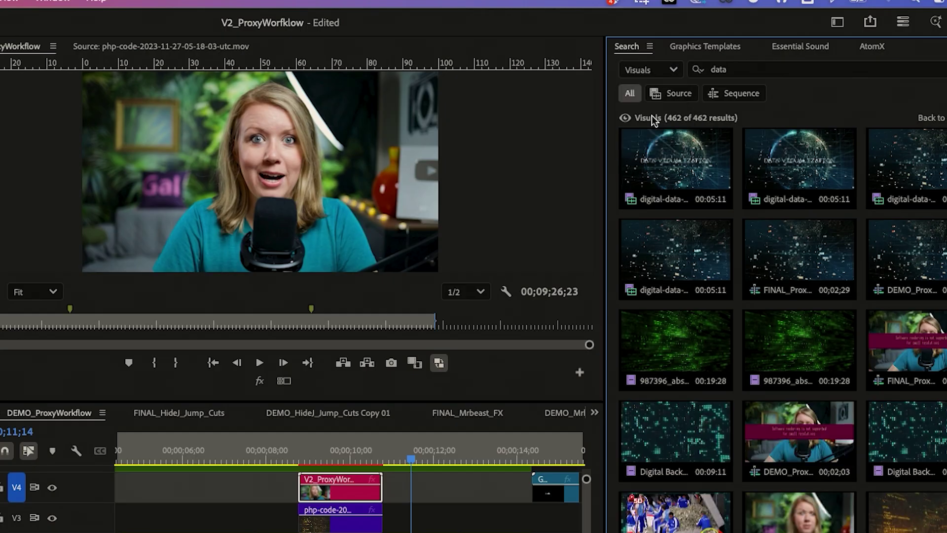
left_click(774, 55)
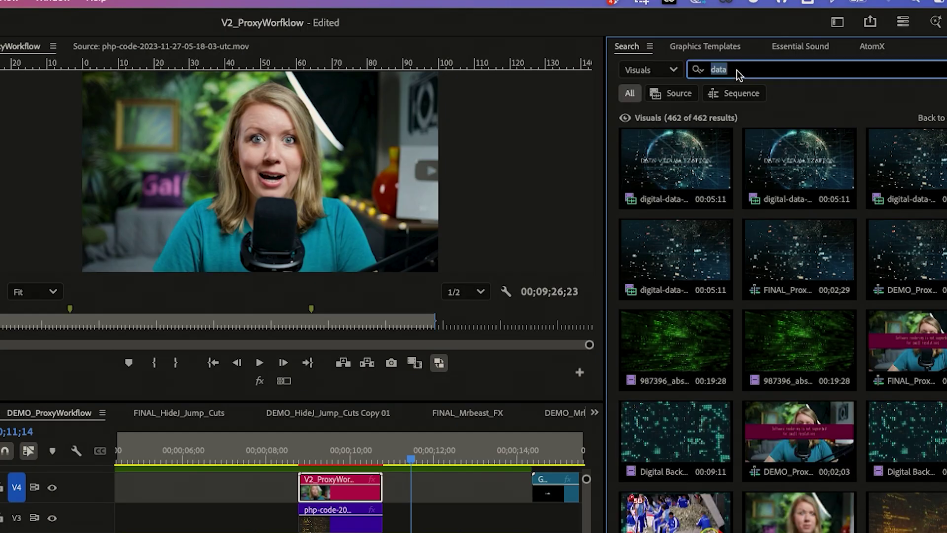
key("BackSpace")
type("think")
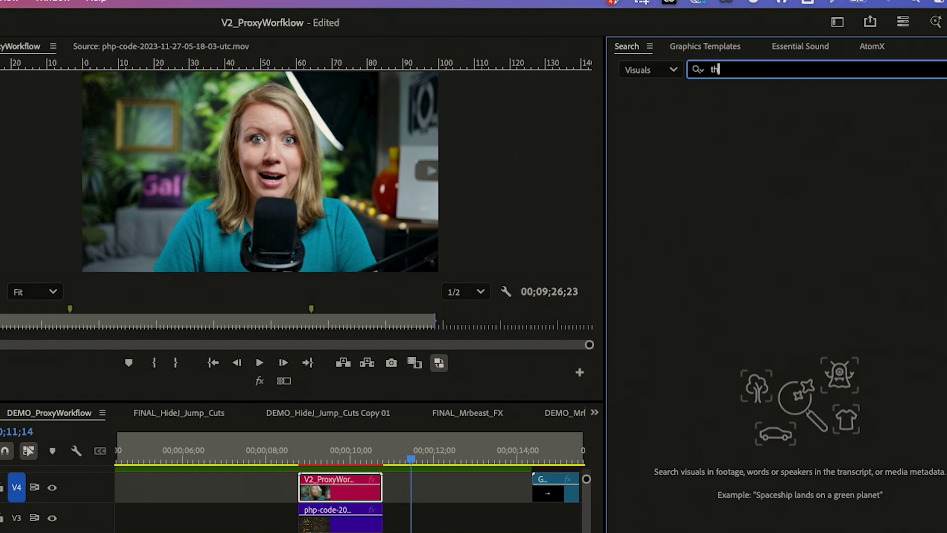